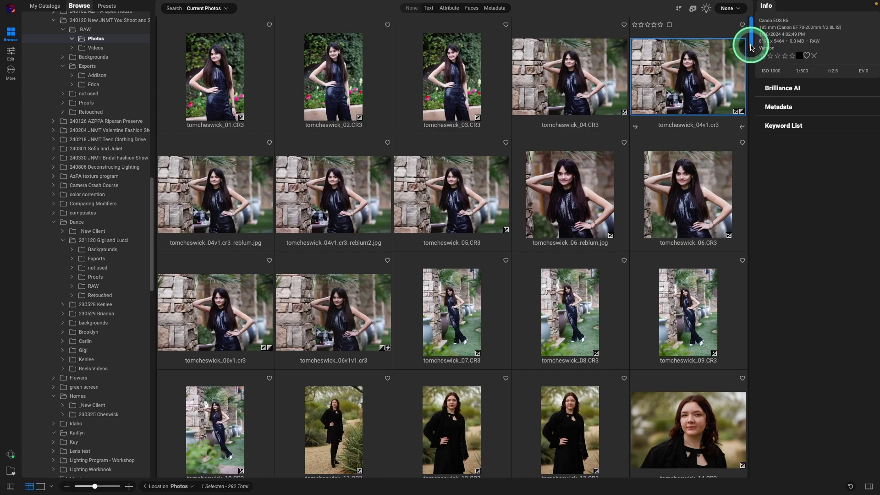
{"action": "left_click_drag", "start_coordinate": [751, 46], "coordinate": [714, 313]}
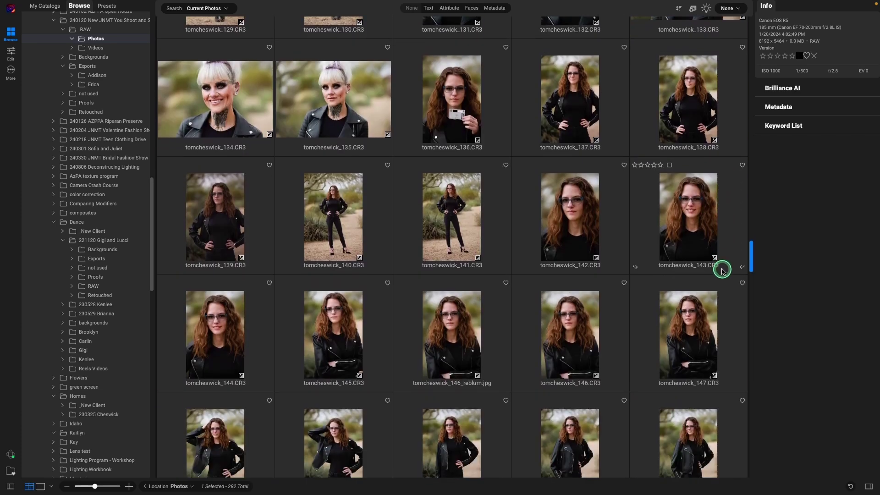
{"action": "scroll", "coordinate": [688, 310], "scroll_direction": "down", "scroll_amount": 15}
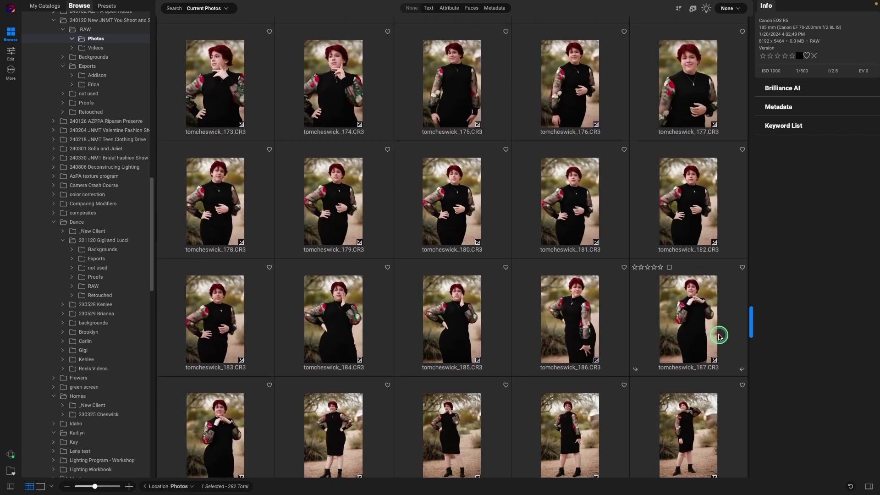
{"action": "left_click", "coordinate": [566, 262]}
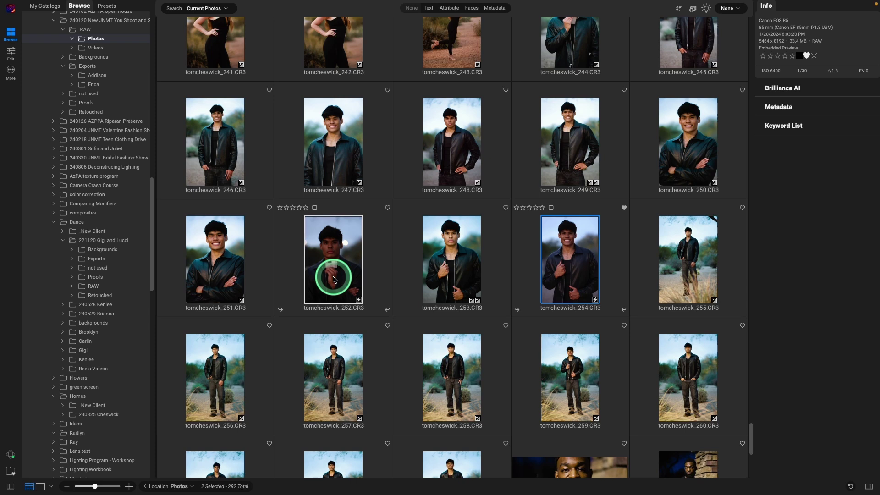
Open the selected portraits in Edit and apply the Canon EOS R5 Camera Standard profile
{"action": "double_click", "coordinate": [333, 278]}
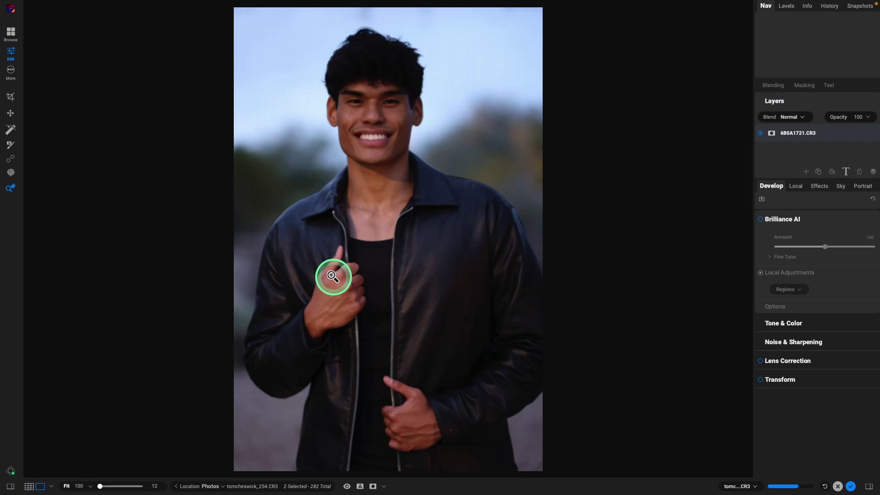
{"action": "left_click", "coordinate": [809, 322]}
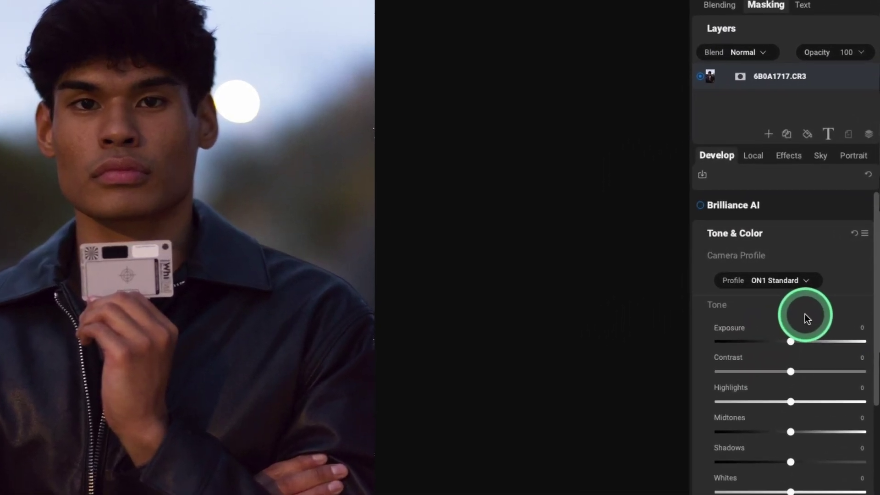
{"action": "left_click", "coordinate": [807, 282]}
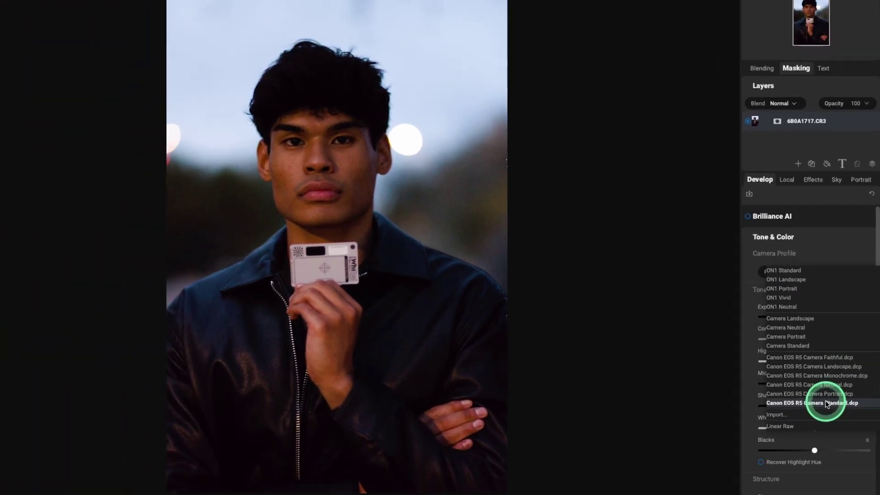
{"action": "left_click", "coordinate": [831, 389]}
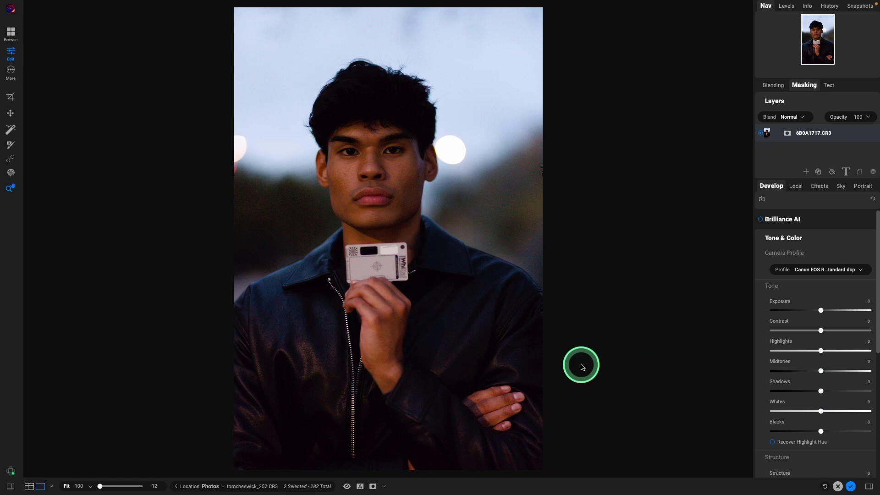
{"action": "scroll", "coordinate": [835, 328], "scroll_direction": "down", "scroll_amount": 5}
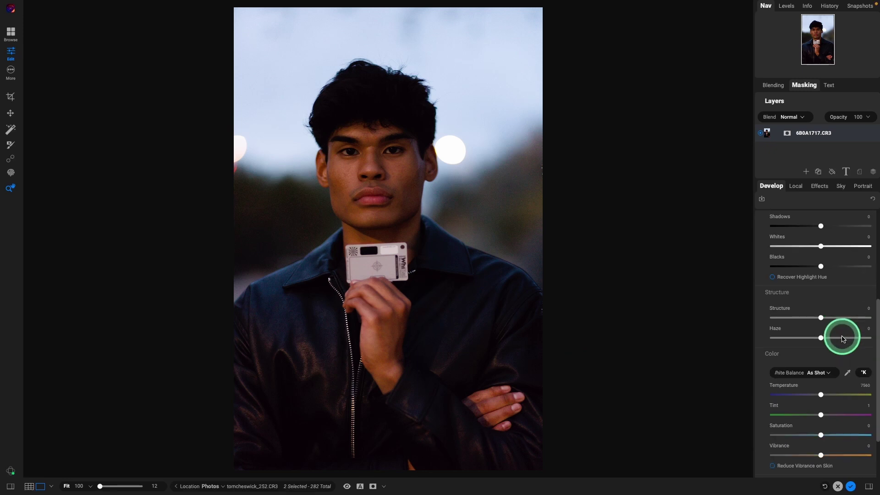
Set white balance from the gray card and sync all settings to portrait 254
{"action": "left_click", "coordinate": [847, 374]}
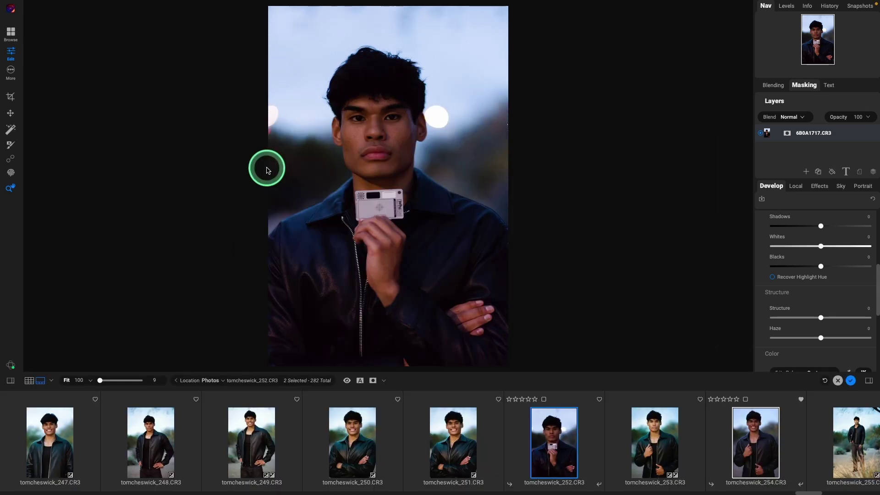
{"action": "mouse_move", "coordinate": [36, 10]}
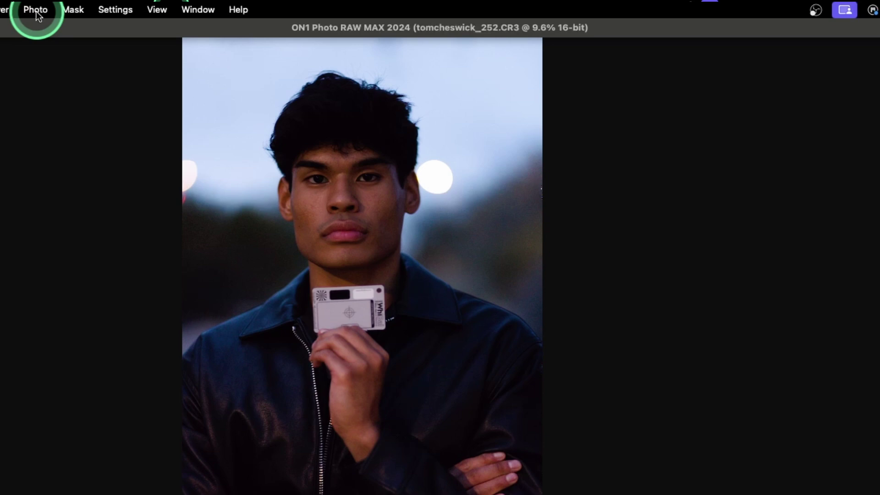
{"action": "left_click", "coordinate": [114, 9]}
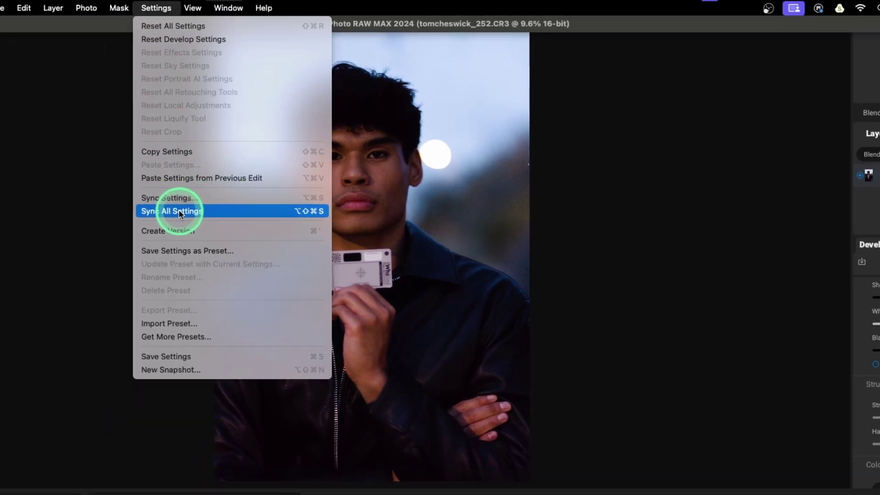
{"action": "left_click", "coordinate": [178, 211]}
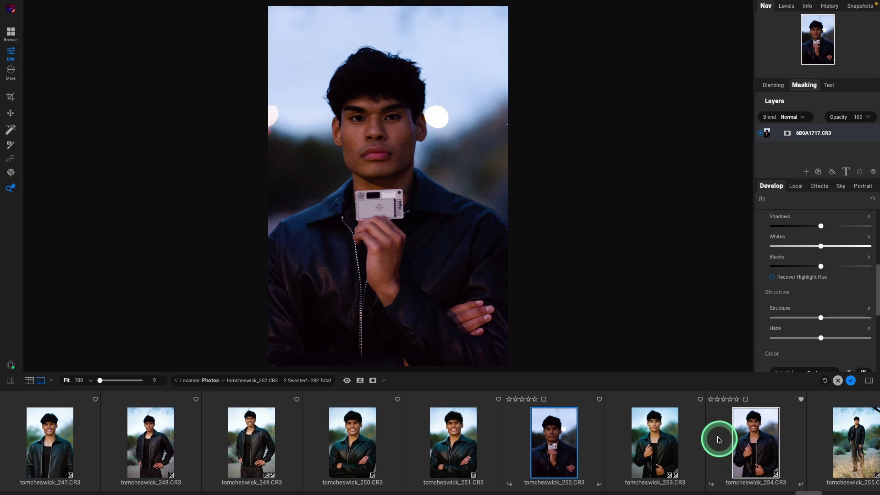
Switch to portrait 254, hide the filmstrip, show the histogram, then set Shadows 10 and Blacks 12
{"action": "left_click", "coordinate": [757, 443]}
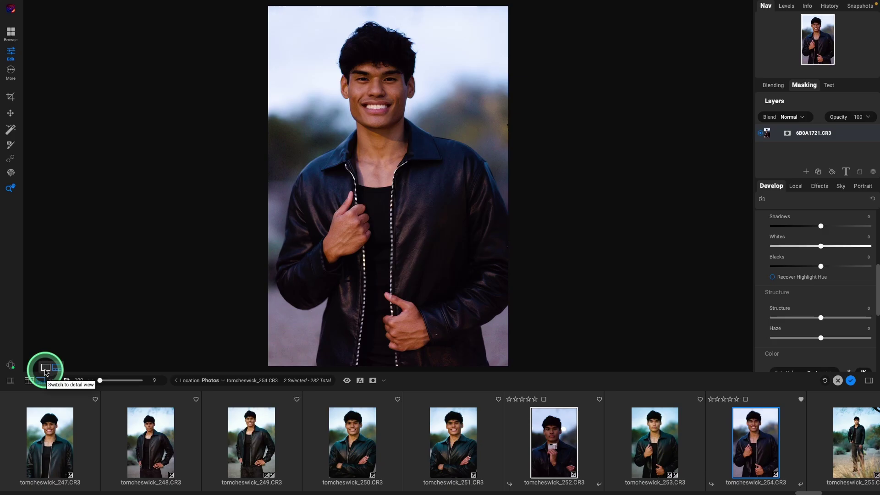
{"action": "left_click", "coordinate": [46, 381]}
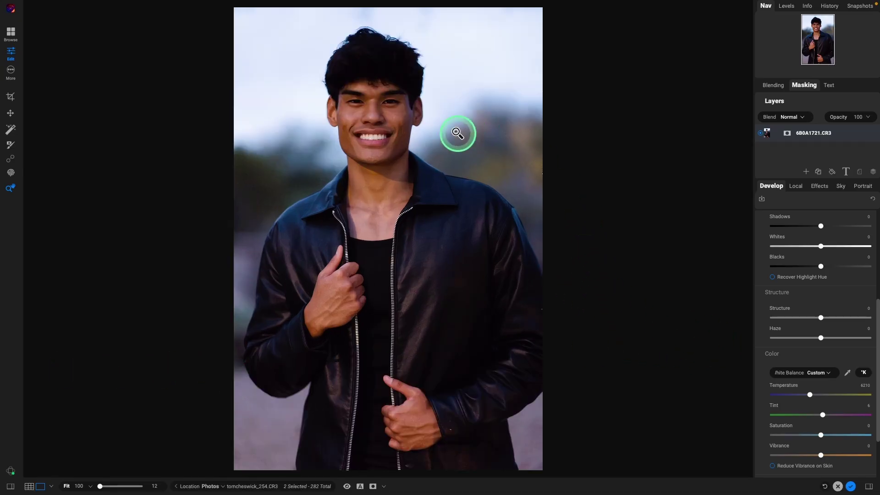
{"action": "left_click", "coordinate": [786, 6]}
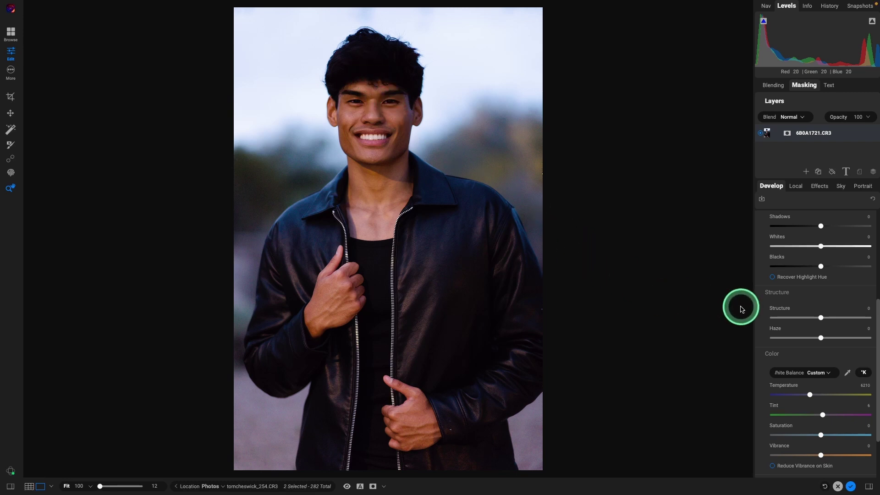
{"action": "left_click_drag", "start_coordinate": [877, 316], "coordinate": [877, 251]}
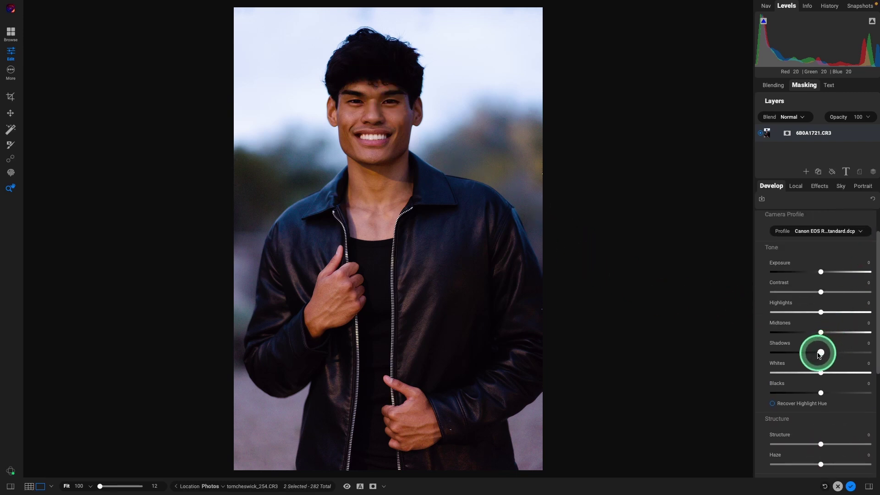
{"action": "left_click_drag", "start_coordinate": [822, 352], "coordinate": [824, 352]}
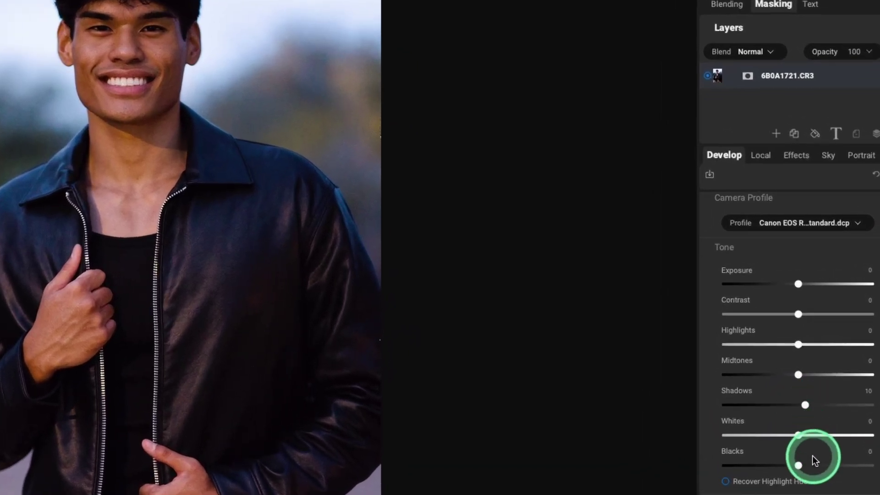
{"action": "left_click", "coordinate": [799, 466]}
{"action": "left_click_drag", "start_coordinate": [798, 466], "coordinate": [808, 466]}
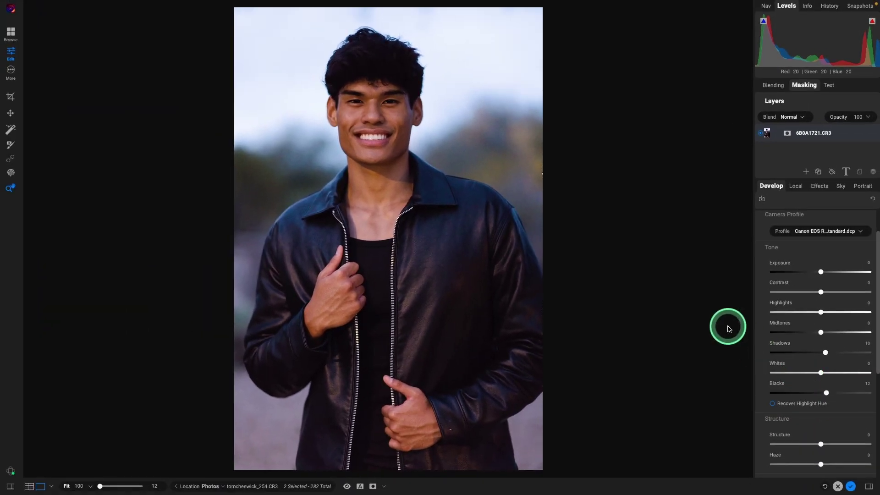
{"action": "left_click", "coordinate": [352, 58]}
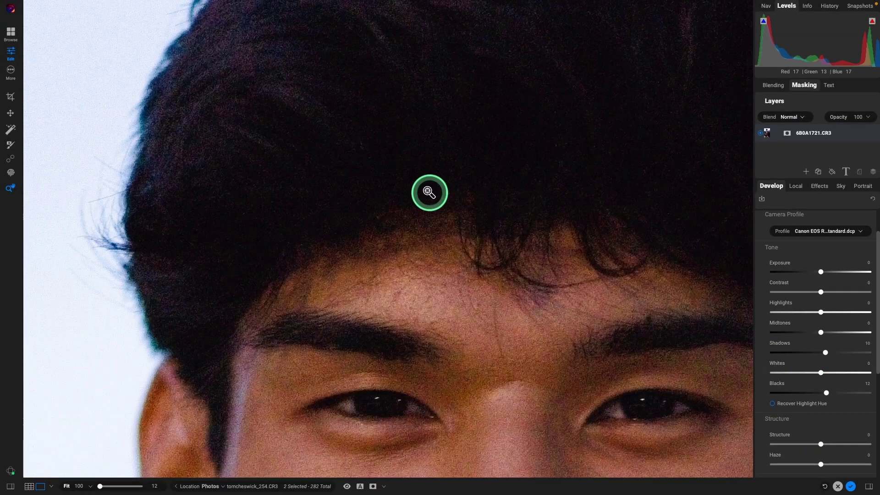
{"action": "left_click", "coordinate": [435, 276]}
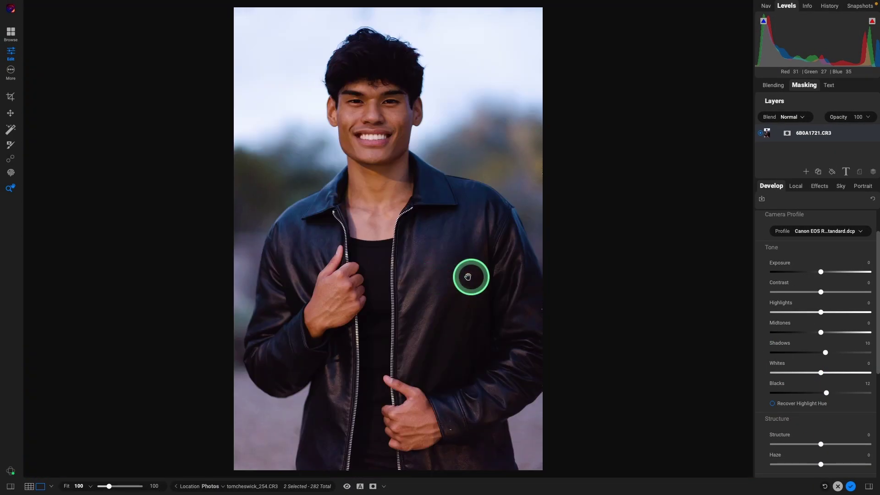
{"action": "left_click", "coordinate": [369, 39]}
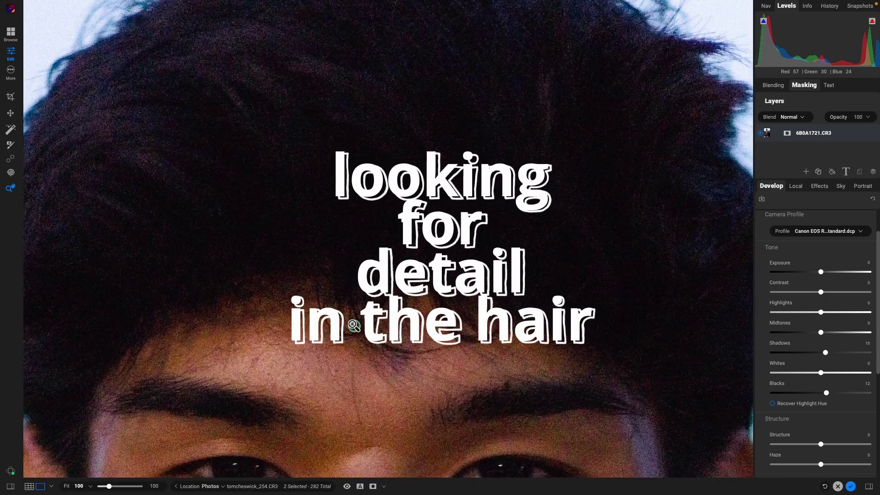
{"action": "left_click_drag", "start_coordinate": [359, 324], "coordinate": [118, 73]}
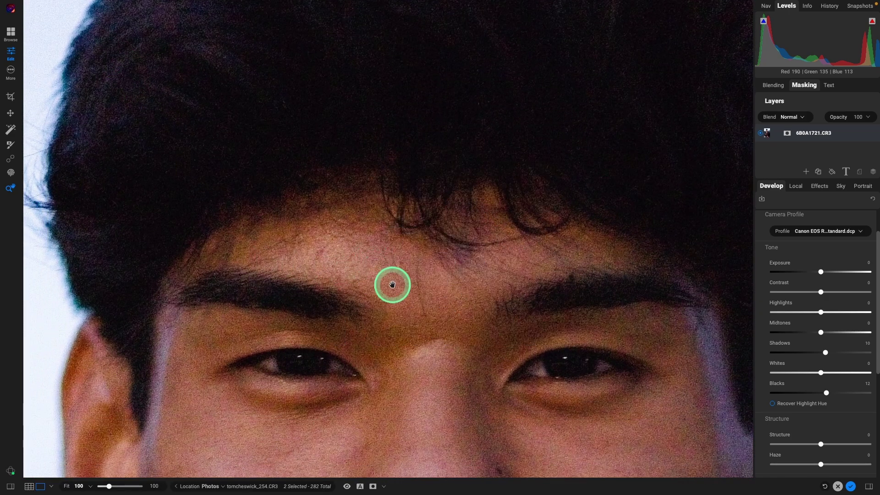
{"action": "left_click_drag", "start_coordinate": [454, 447], "coordinate": [441, 387]}
{"action": "left_click", "coordinate": [441, 387]}
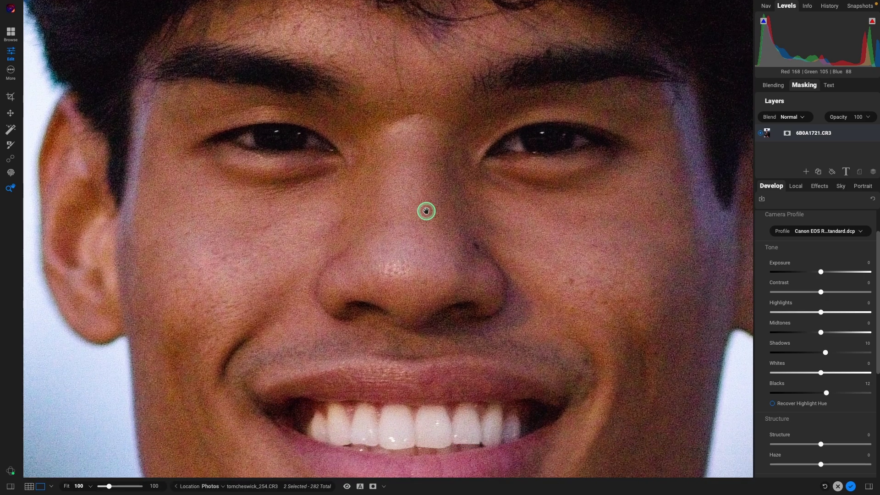
{"action": "left_click", "coordinate": [425, 305]}
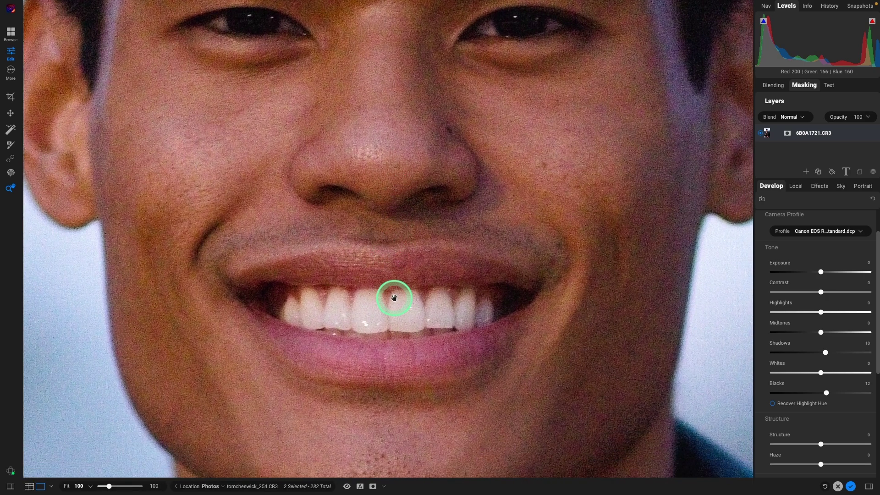
{"action": "left_click", "coordinate": [394, 298]}
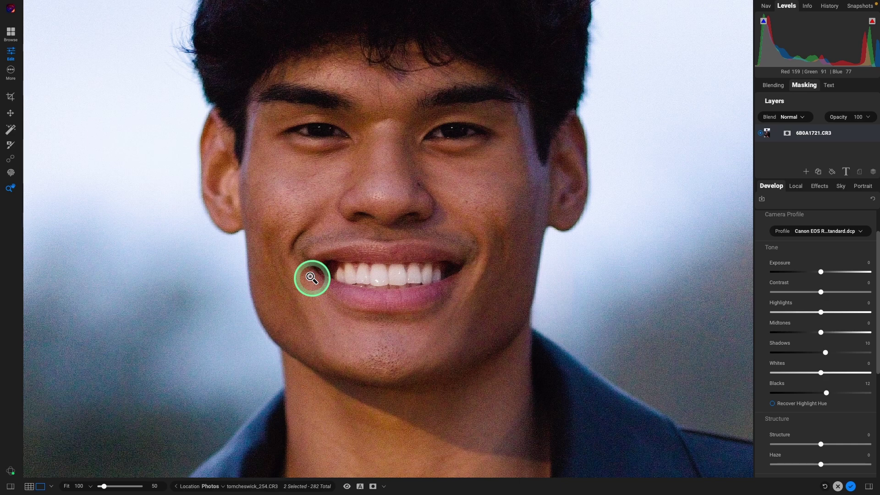
Collapse the profile and tone panels and switch Noise & Sharpening to NoNoise AI
{"action": "left_click", "coordinate": [818, 215]}
{"action": "scroll", "coordinate": [819, 220], "scroll_direction": "up", "scroll_amount": 3}
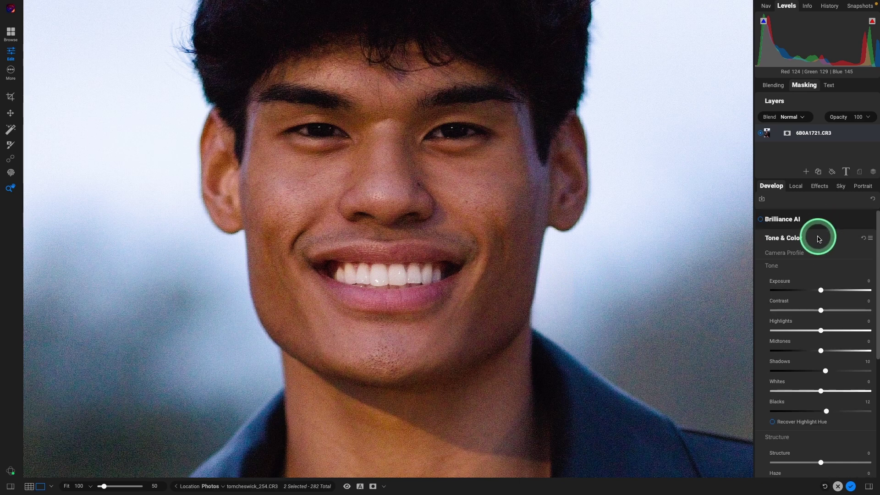
{"action": "left_click", "coordinate": [823, 238]}
{"action": "left_click", "coordinate": [831, 258]}
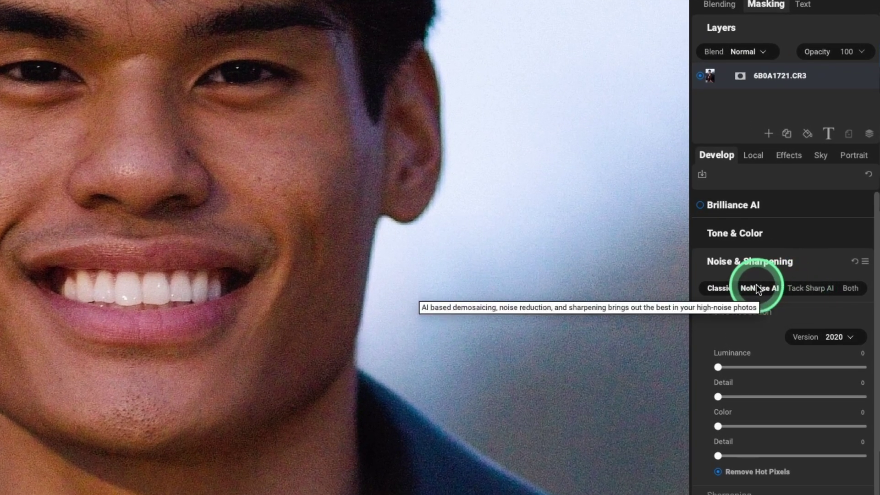
{"action": "left_click", "coordinate": [757, 289]}
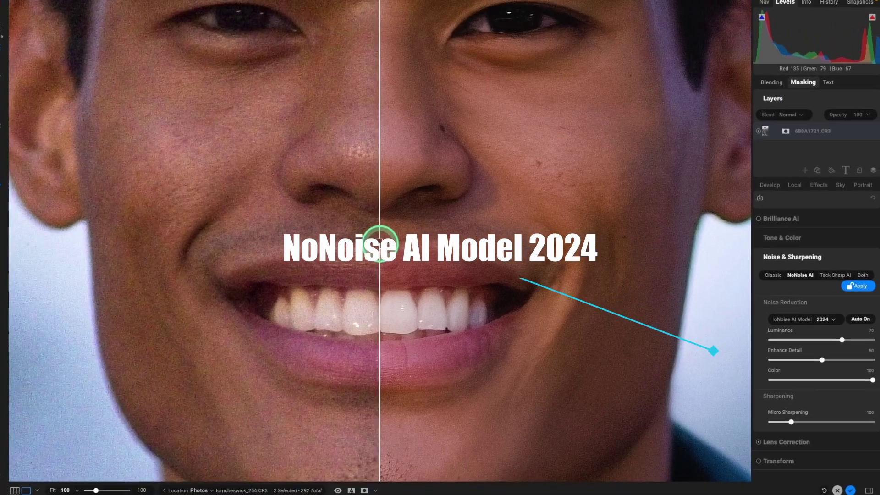
Position the before/after split over the face and lower NoNoise Luminance to 46
{"action": "mouse_move", "coordinate": [340, 243]}
{"action": "left_mouse_down"}
{"action": "mouse_move", "coordinate": [125, 243]}
{"action": "mouse_move", "coordinate": [180, 252]}
{"action": "mouse_move", "coordinate": [734, 260]}
{"action": "mouse_move", "coordinate": [87, 267]}
{"action": "left_mouse_up"}
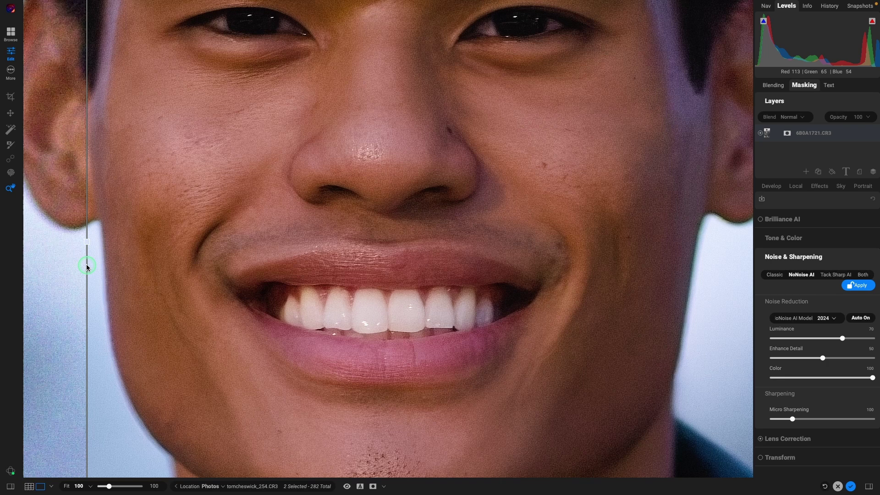
{"action": "mouse_move", "coordinate": [87, 268]}
{"action": "left_mouse_down"}
{"action": "mouse_move", "coordinate": [401, 266]}
{"action": "mouse_move", "coordinate": [391, 266]}
{"action": "left_mouse_up"}
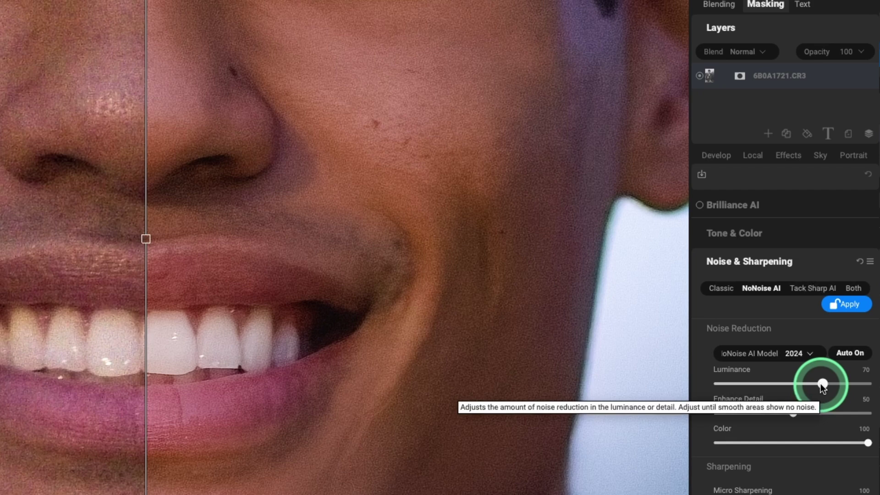
{"action": "left_click_drag", "start_coordinate": [822, 384], "coordinate": [791, 384]}
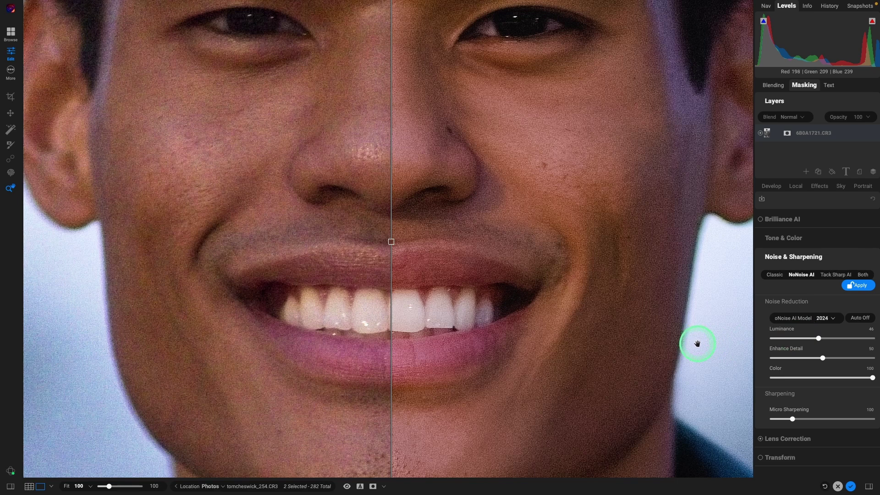
Apply NoNoise AI to portrait 254 and zoom out once processing finishes
{"action": "left_click", "coordinate": [852, 290]}
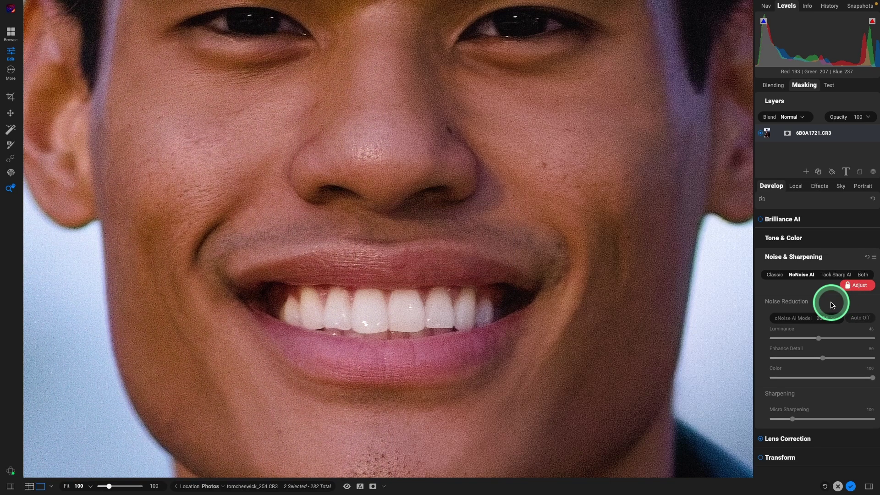
{"action": "key", "text": "ctrl+minus"}
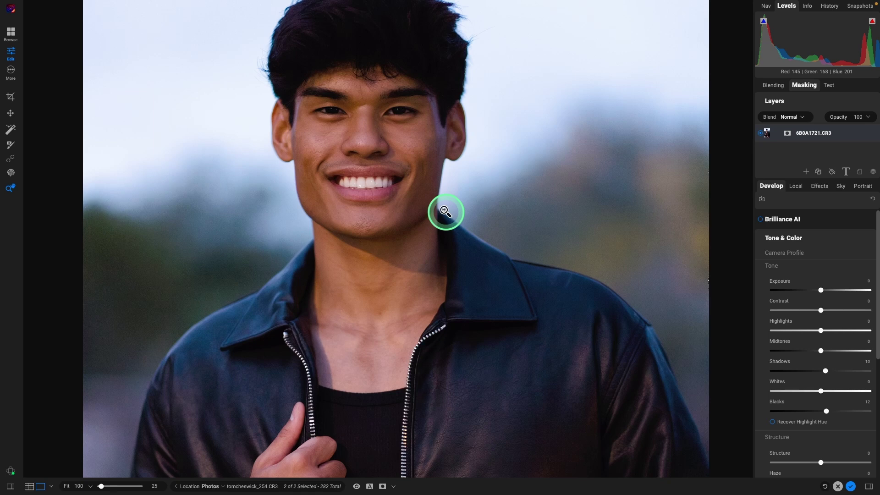
Fit the photo to the view and add a Lighten-style local adjustment at exposure 0.6
{"action": "left_click", "coordinate": [445, 210]}
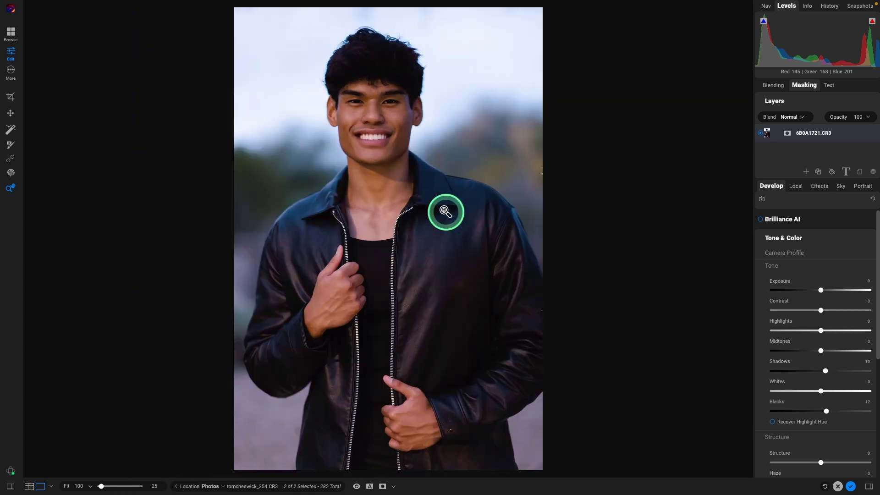
{"action": "left_click", "coordinate": [796, 186]}
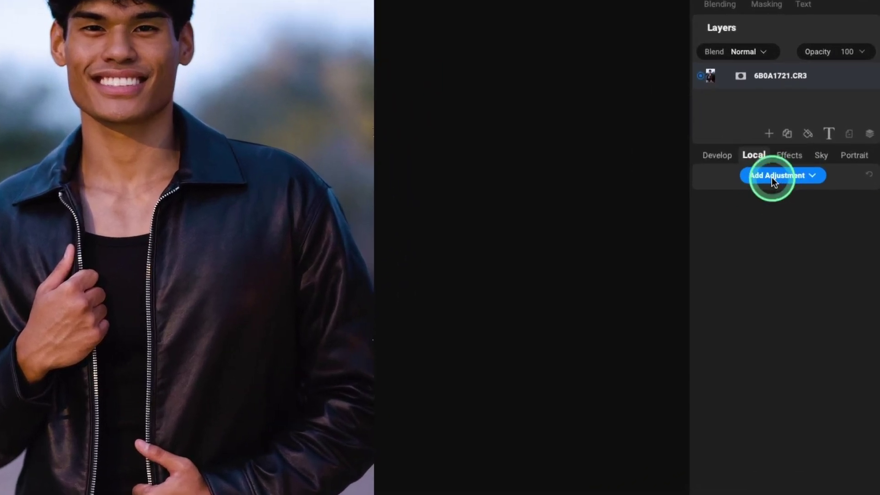
{"action": "left_click", "coordinate": [772, 177]}
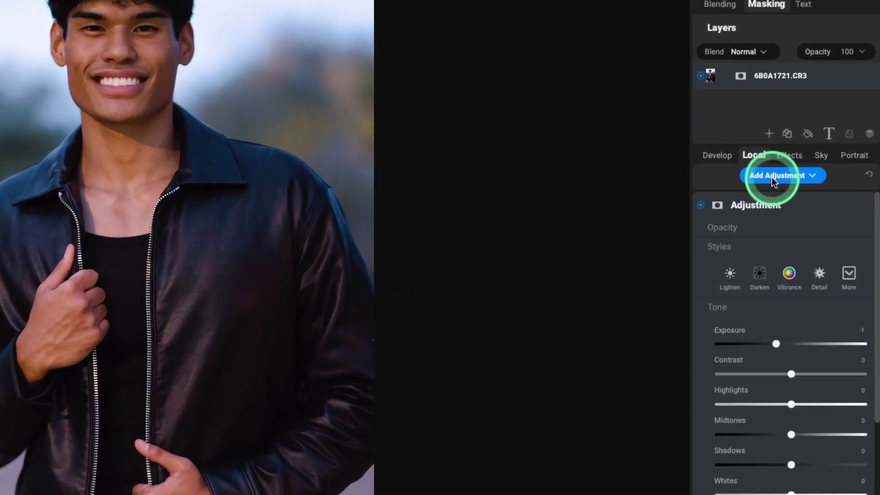
{"action": "left_click", "coordinate": [731, 280]}
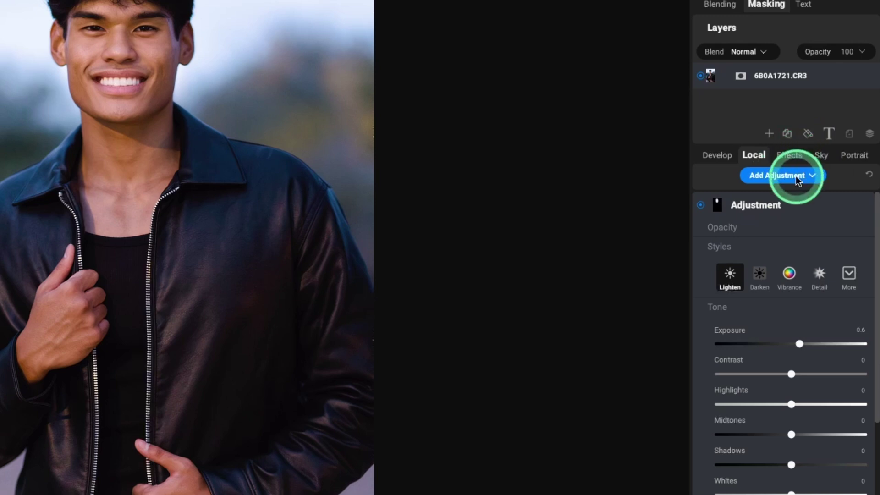
Add a Big Softy Vignette filter from Effects and ease its brightness to -53
{"action": "left_click", "coordinate": [789, 155]}
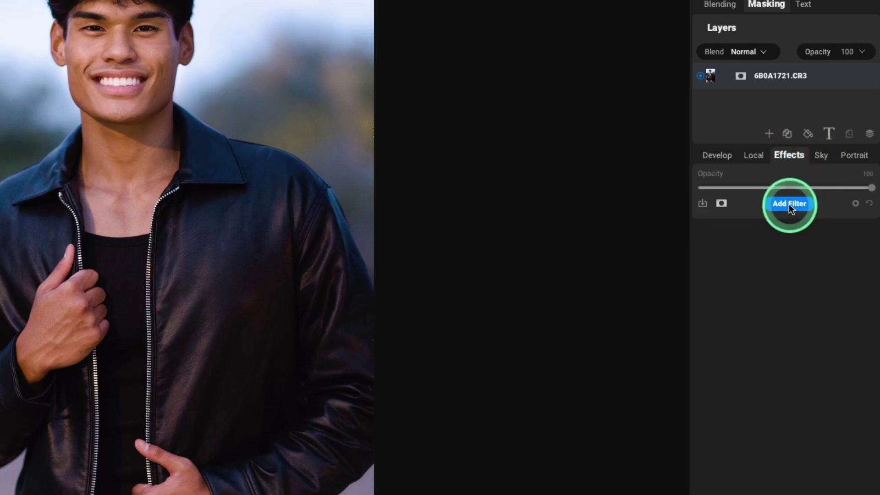
{"action": "left_click", "coordinate": [789, 204]}
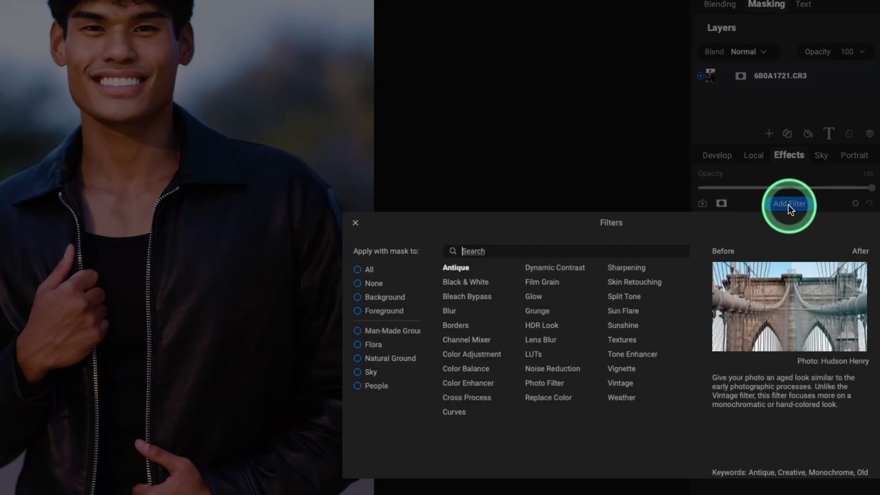
{"action": "left_click", "coordinate": [619, 373]}
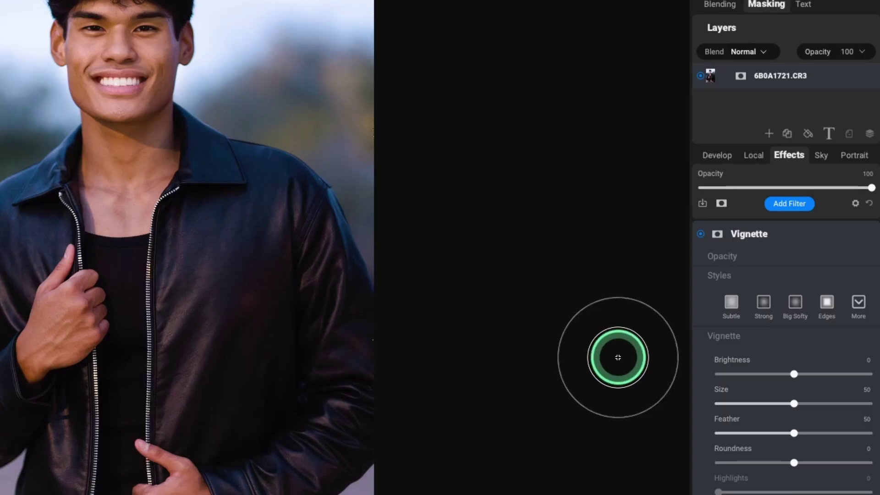
{"action": "left_click", "coordinate": [796, 303]}
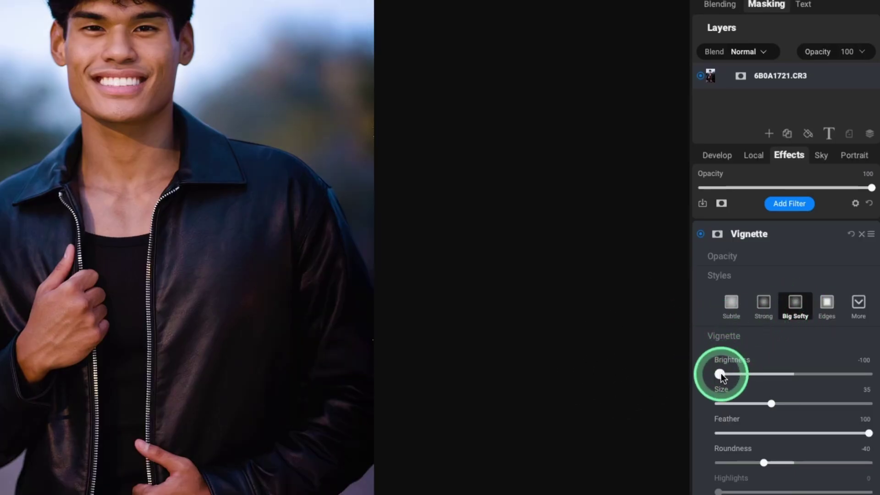
{"action": "left_click_drag", "start_coordinate": [719, 374], "coordinate": [756, 376]}
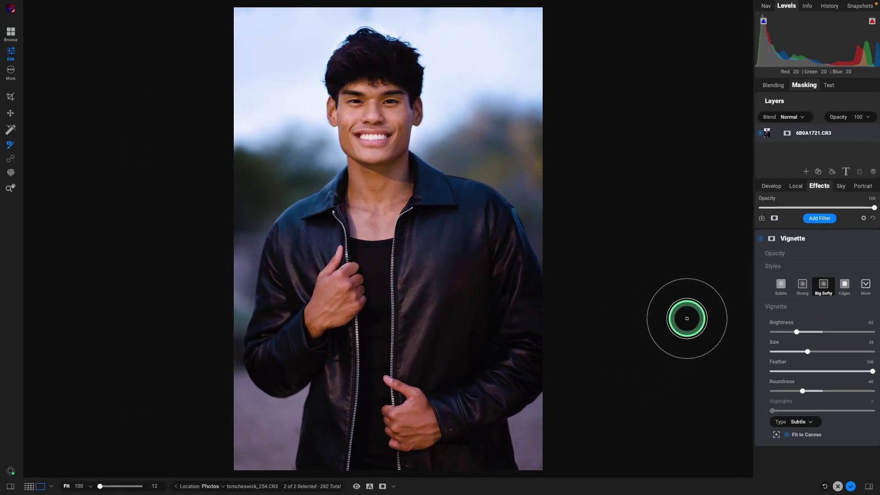
Leave Edit with Done to see the edited tomcheswick_254 back in Browse
{"action": "left_click", "coordinate": [851, 486]}
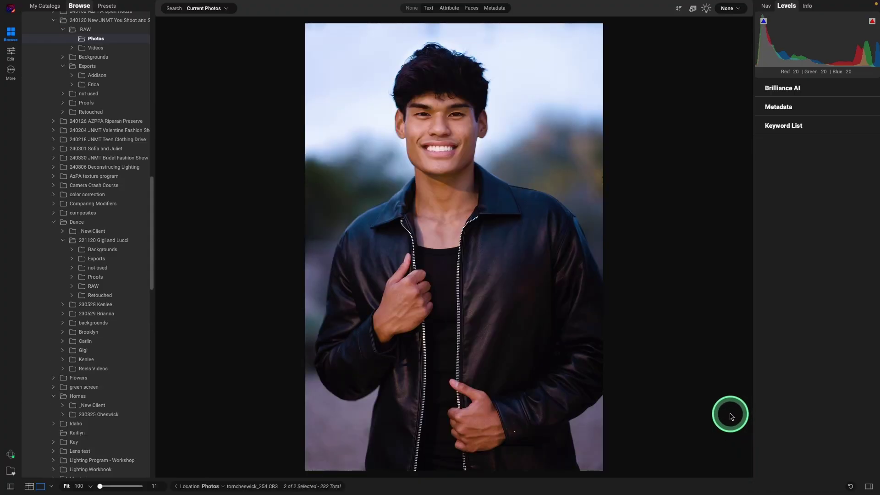